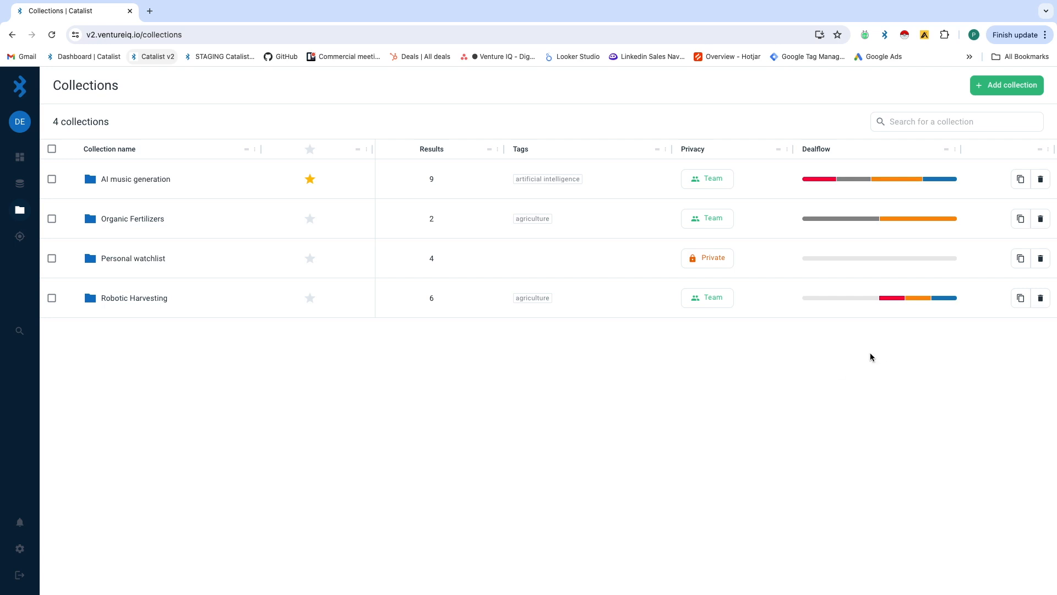
# Open the Robotic Harvesting collection and filter its companies by the crop tomato
pyautogui.click(90, 303)
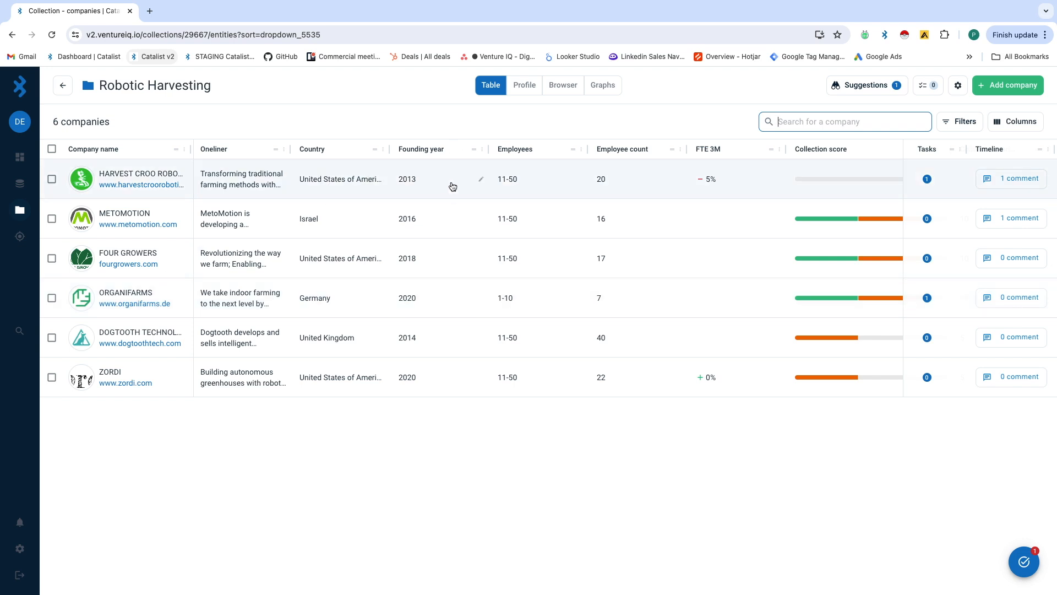
pyautogui.hscroll(7, 330, 291)
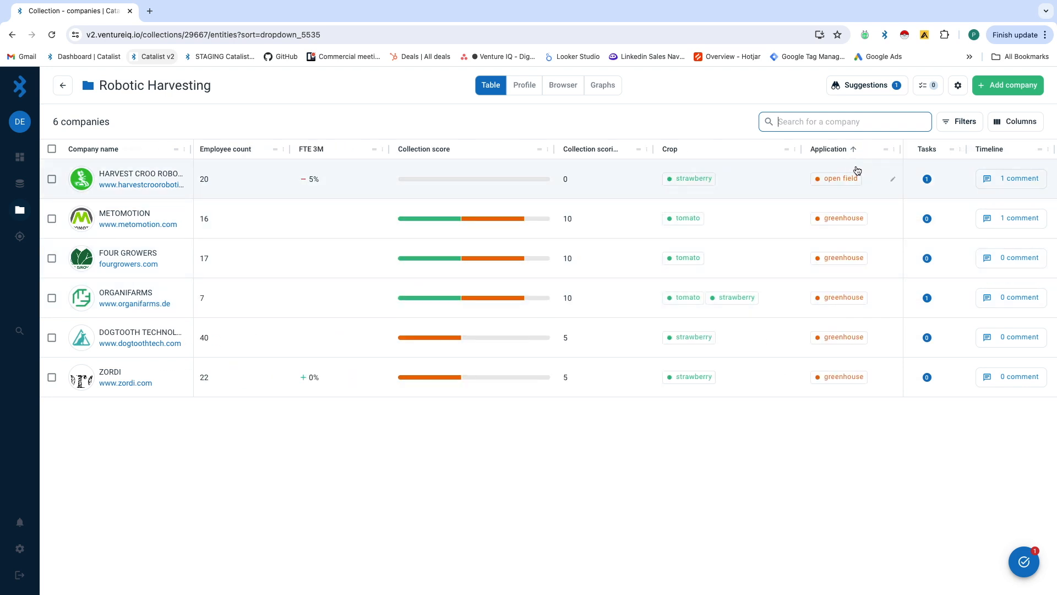
pyautogui.click(958, 123)
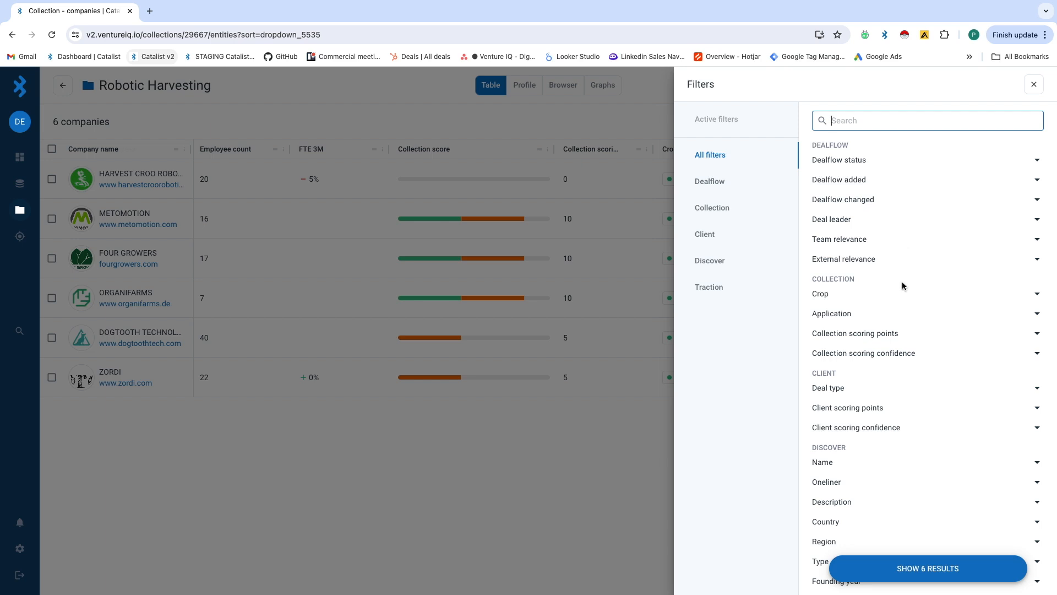
pyautogui.click(874, 297)
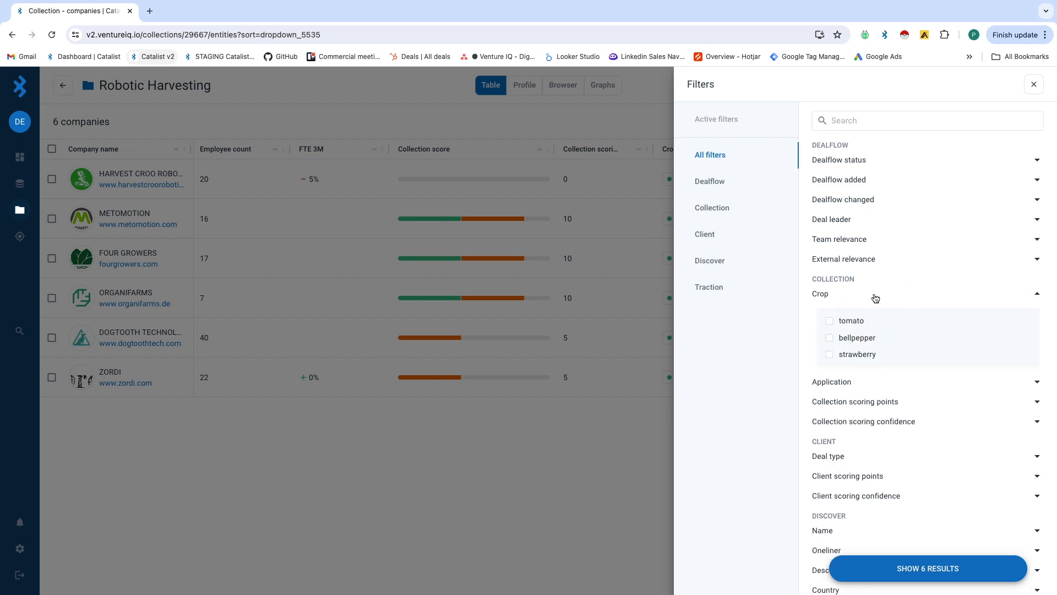
pyautogui.click(844, 323)
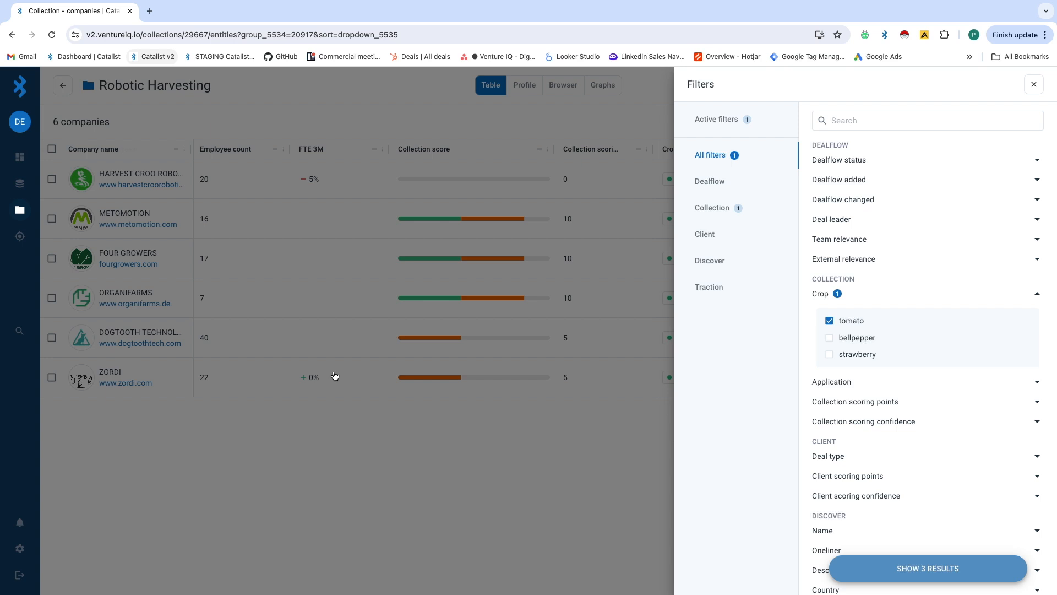
pyautogui.click(366, 385)
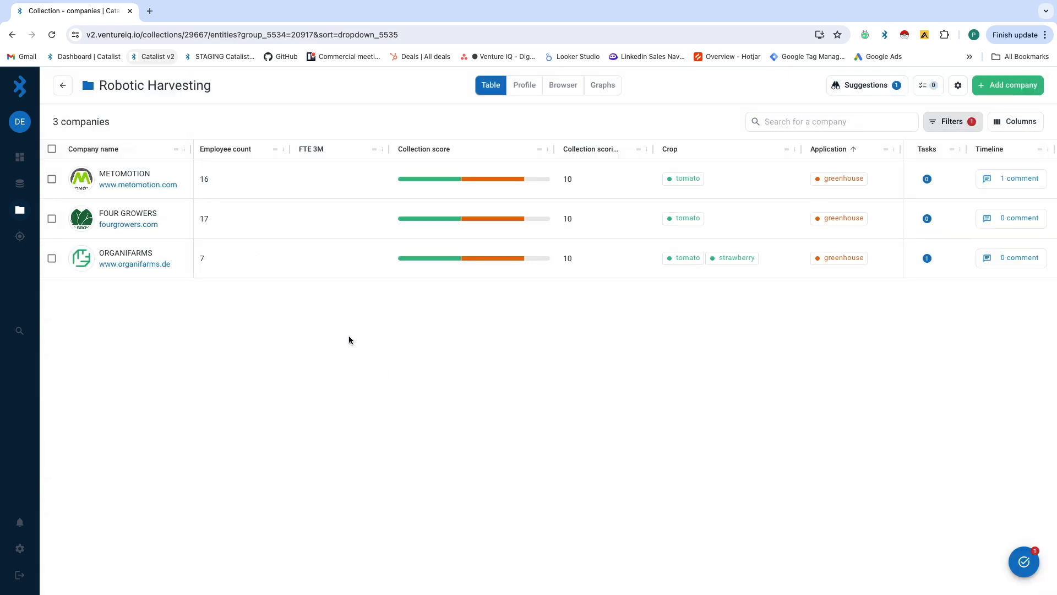
# Invert the crop filter to exclude tomato and show the matching companies
pyautogui.click(949, 122)
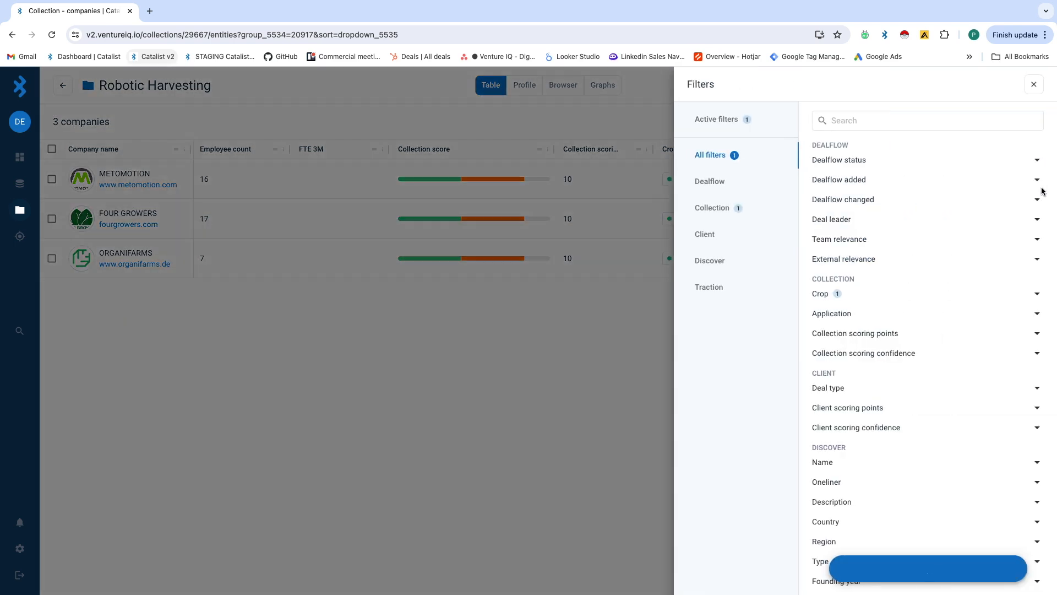
pyautogui.click(877, 295)
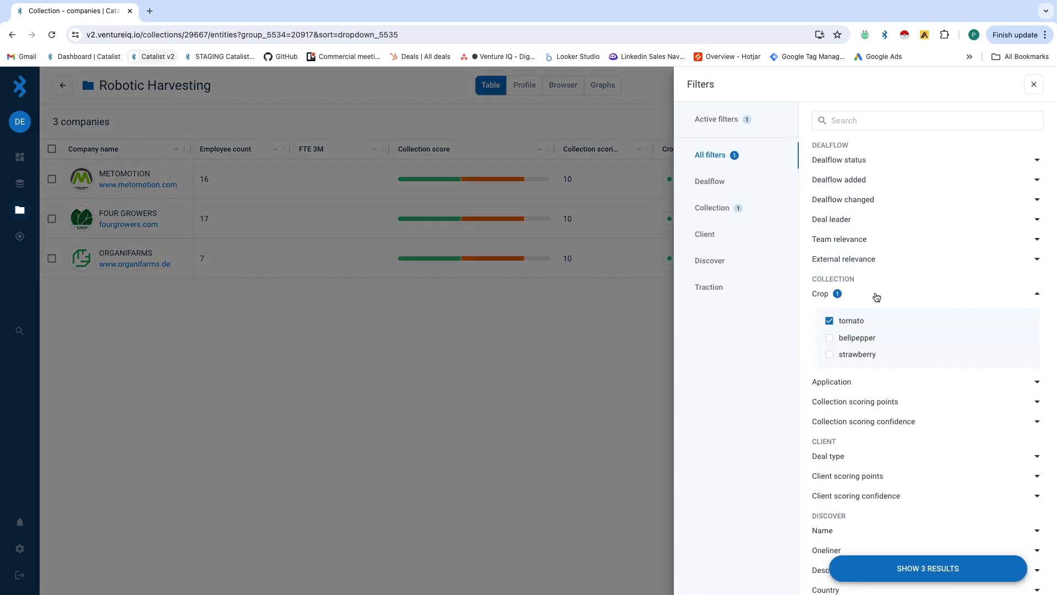
pyautogui.click(831, 325)
pyautogui.click(987, 575)
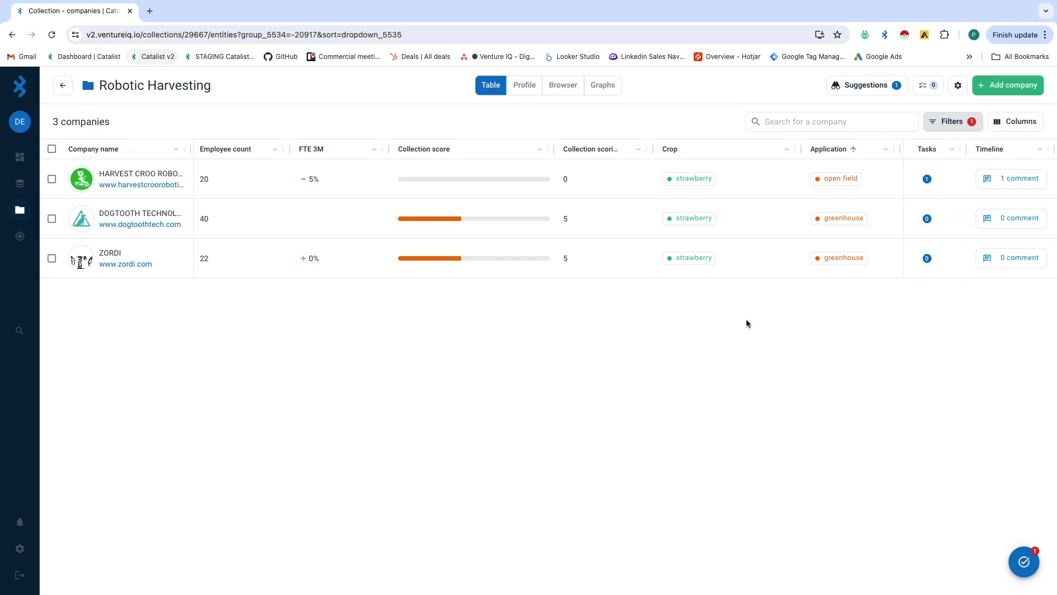
# Clear the tomato crop filter from the active filters and show all companies in the collection
pyautogui.click(955, 134)
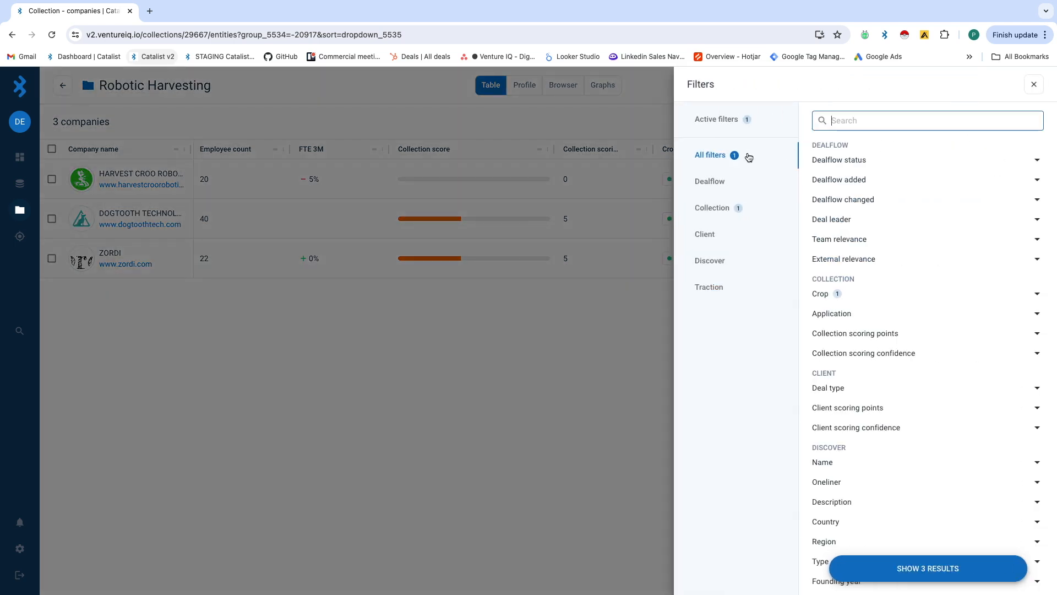
pyautogui.click(736, 120)
pyautogui.click(944, 158)
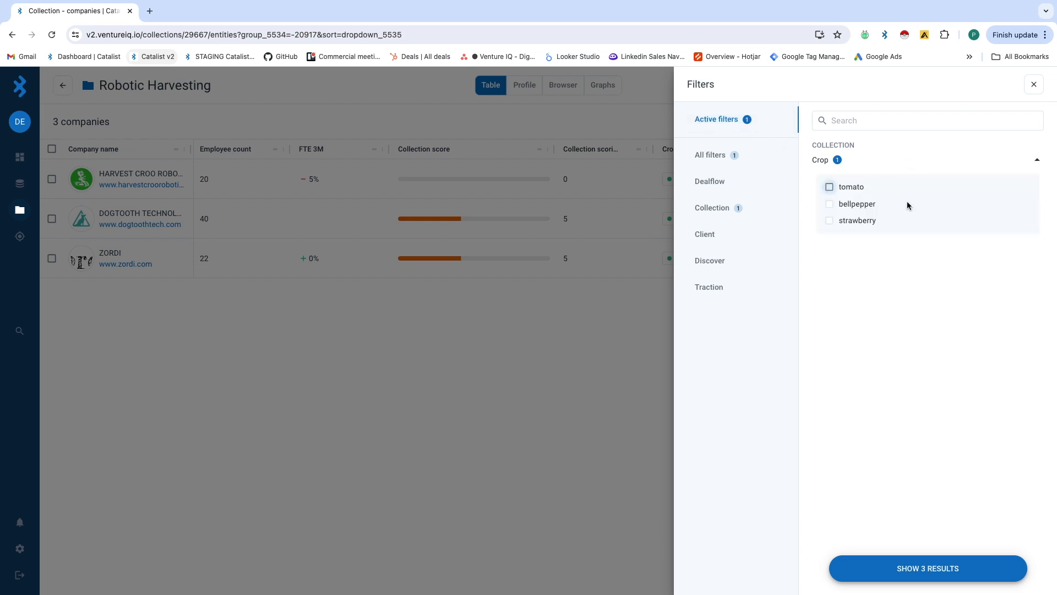
pyautogui.click(1001, 572)
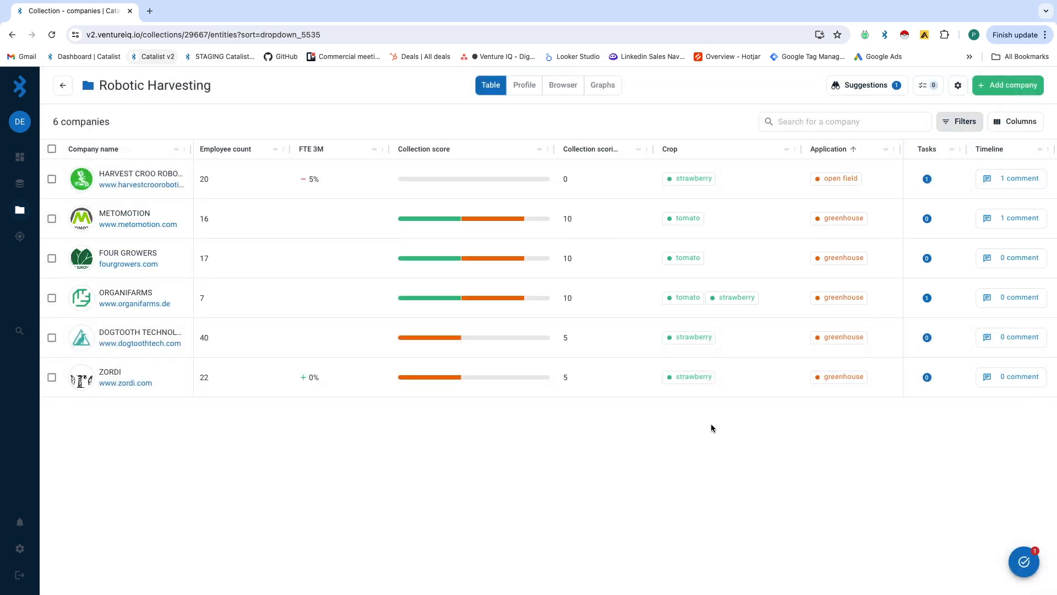
# Review the general source filters in the collection's source settings and save them as they are
pyautogui.click(958, 86)
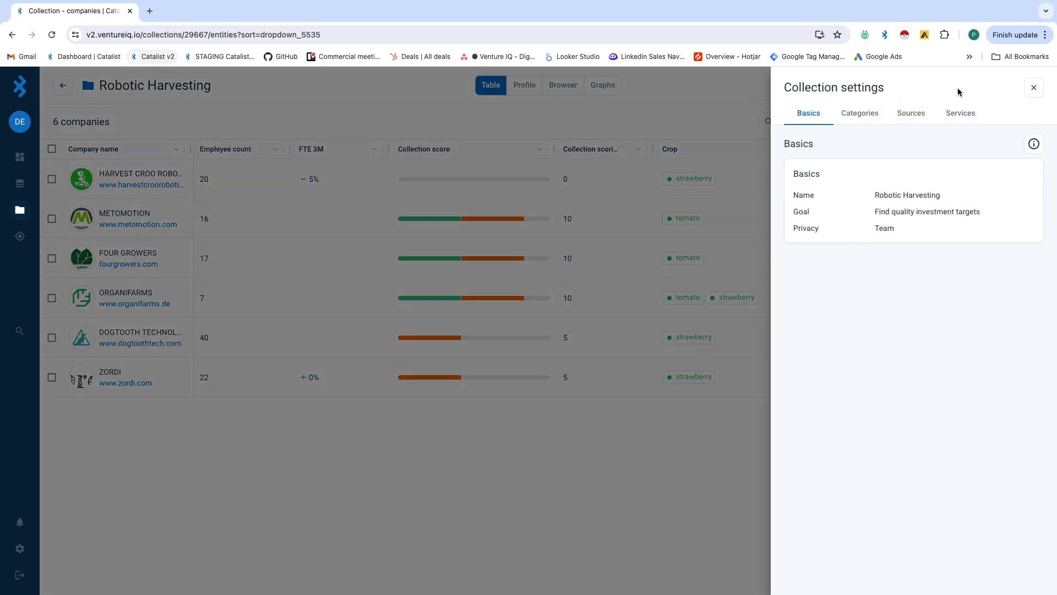
pyautogui.click(912, 113)
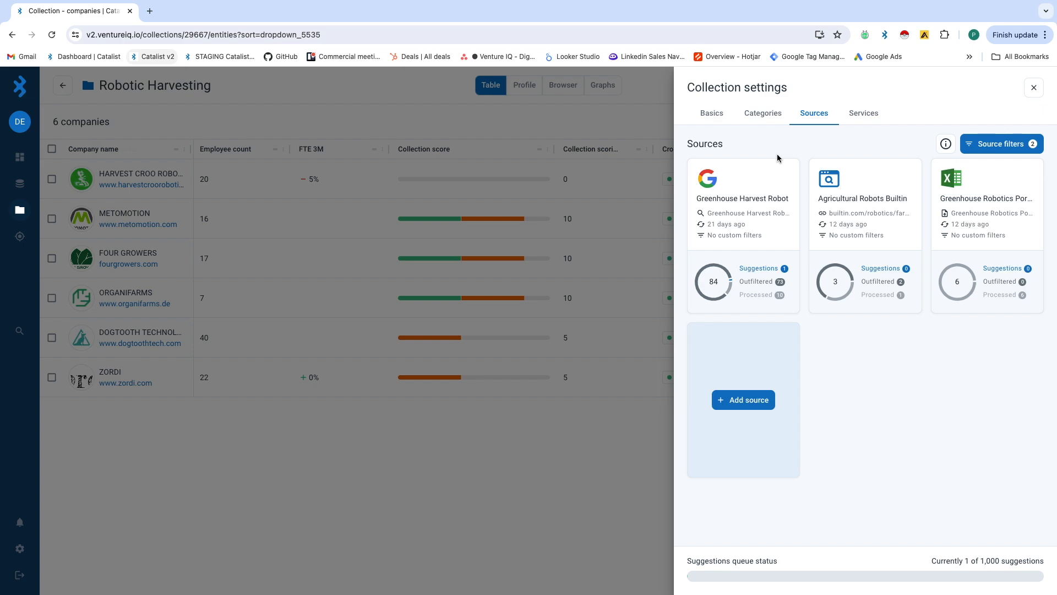
pyautogui.click(976, 149)
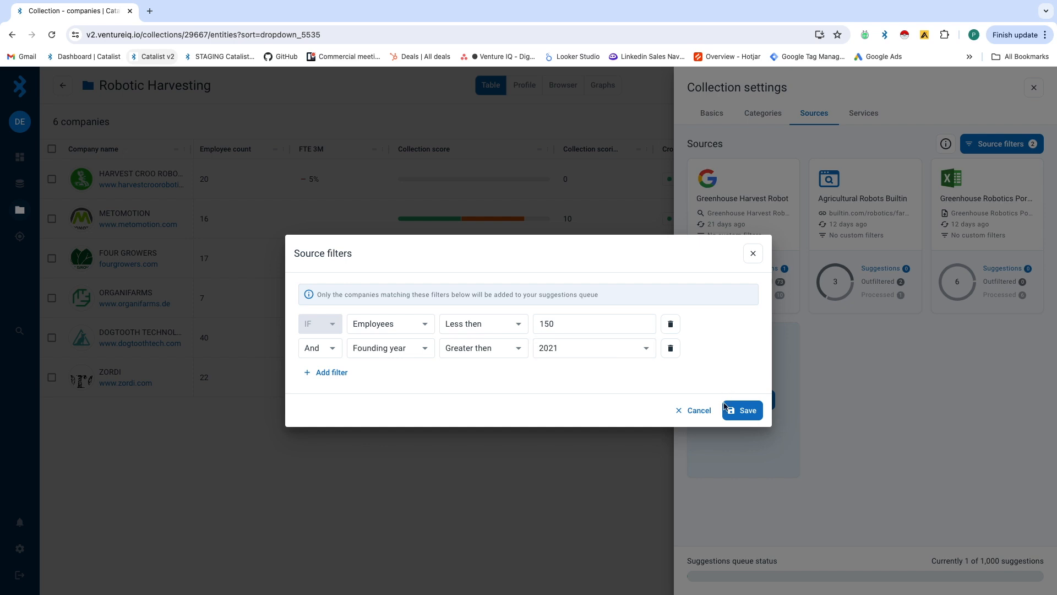
pyautogui.click(741, 410)
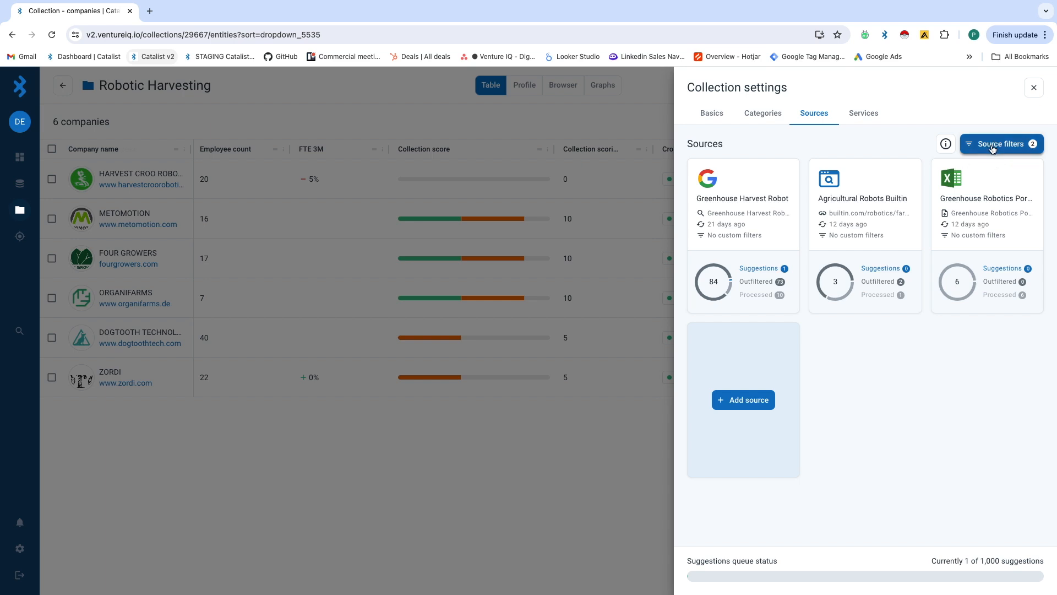
# Extend the Greenhouse Harvest Robot source's filters with Keywords Contains "robot", save the source and close the collection settings
pyautogui.moveTo(766, 305)
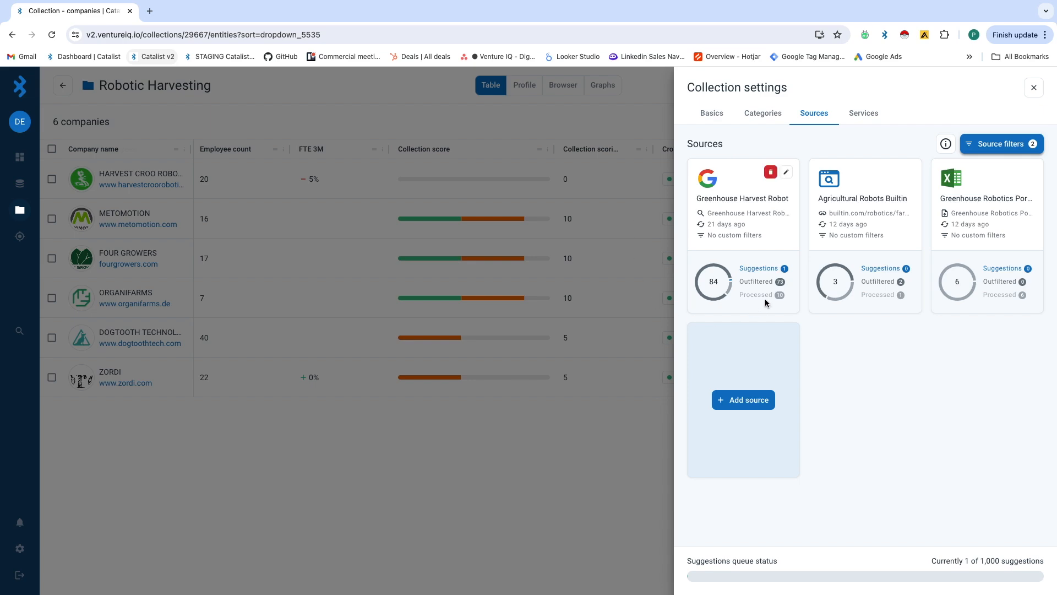
pyautogui.click(788, 173)
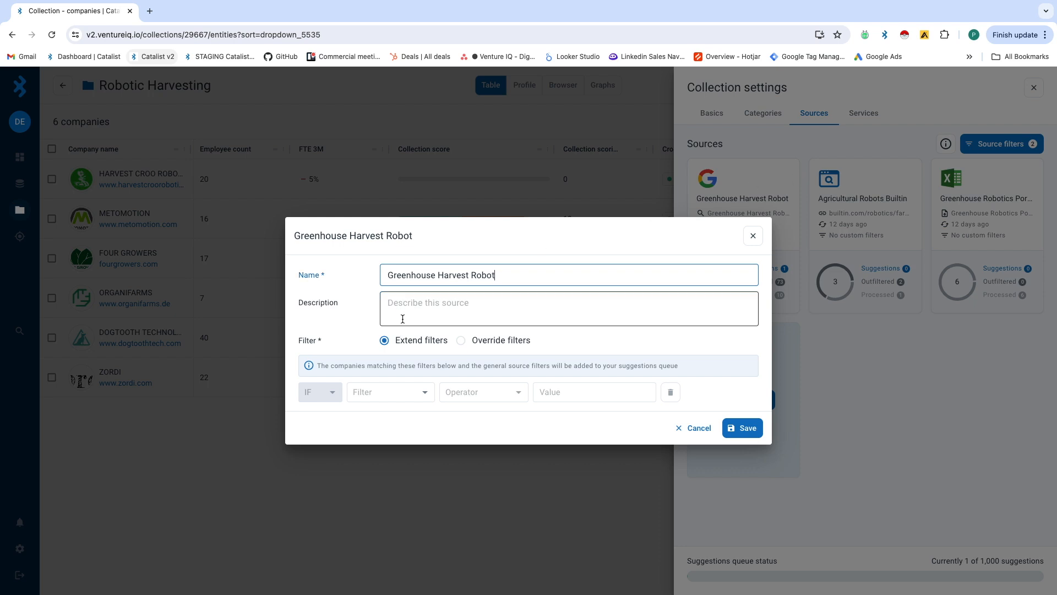
pyautogui.click(377, 390)
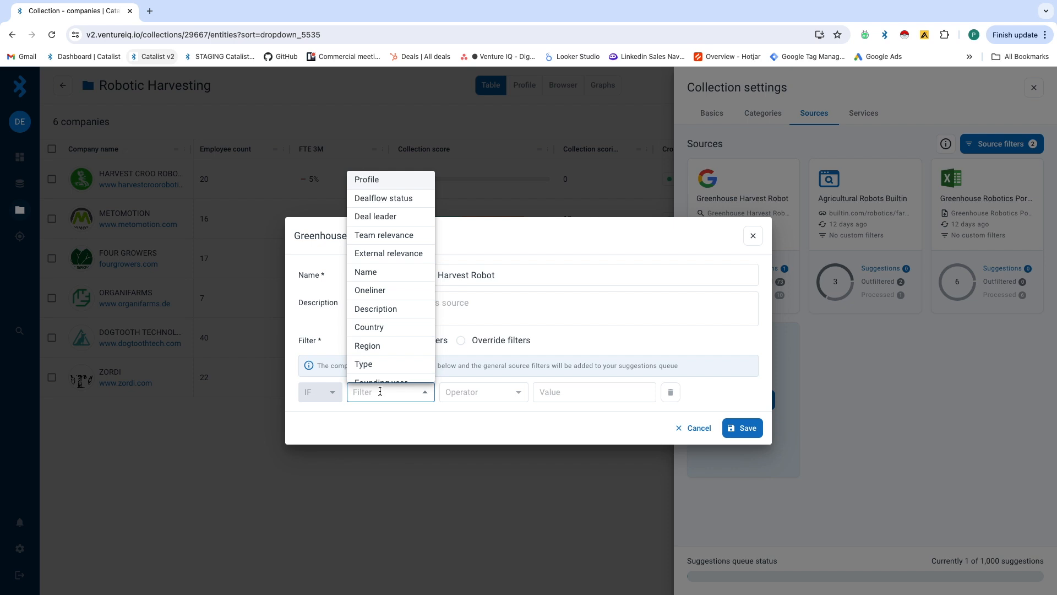
pyautogui.scroll(-5, 386, 341)
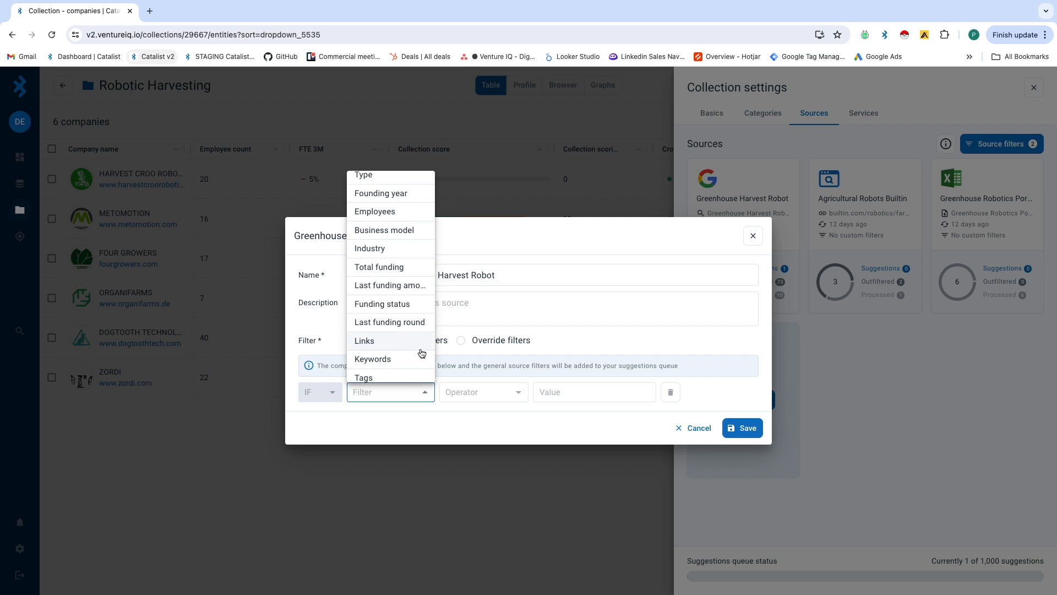
pyautogui.click(420, 354)
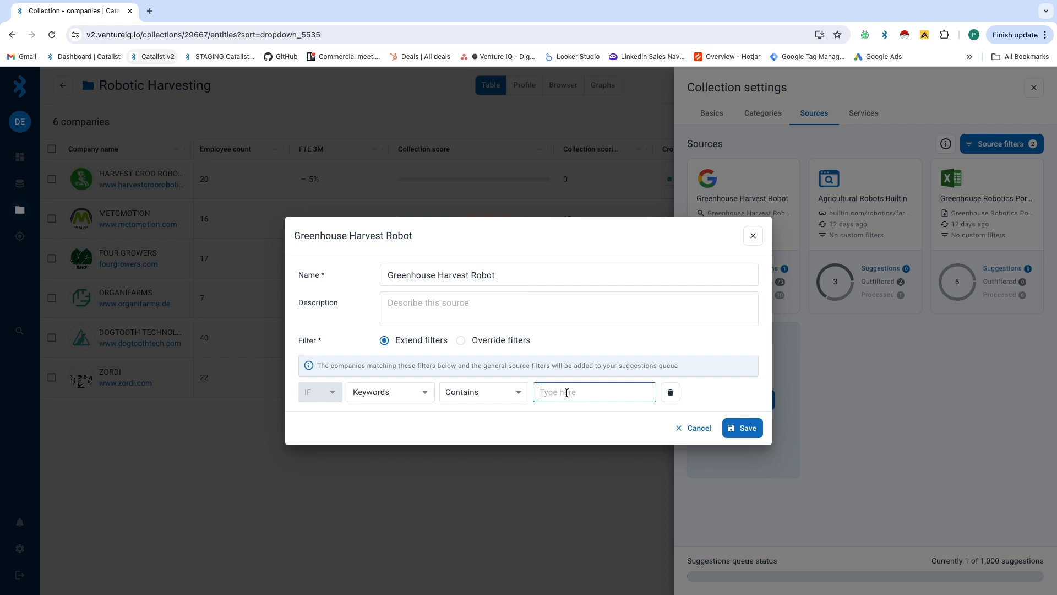
pyautogui.write('robot')
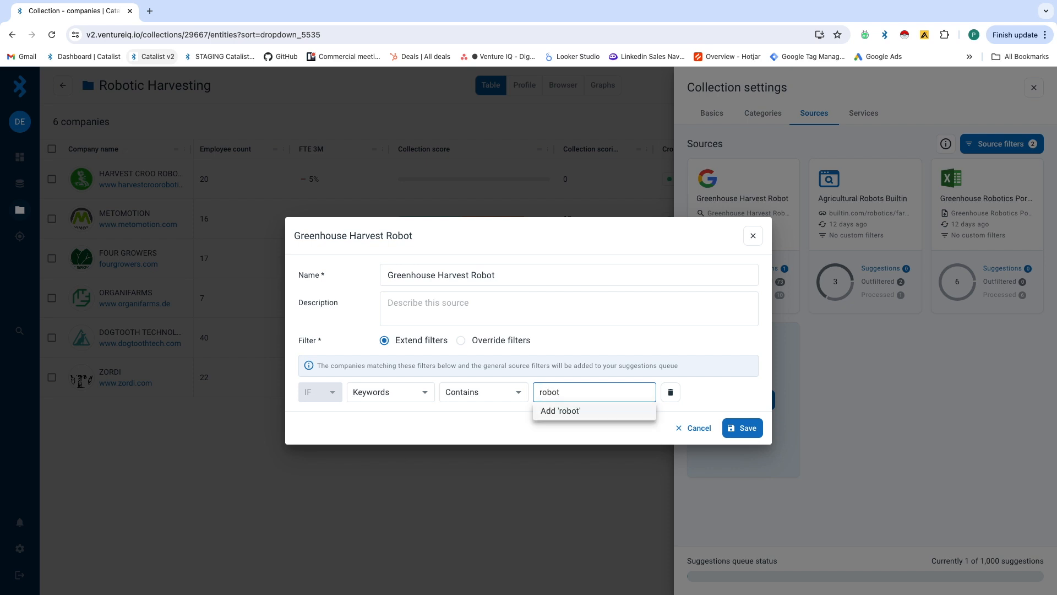
pyautogui.click(735, 398)
pyautogui.click(627, 391)
pyautogui.write('robot')
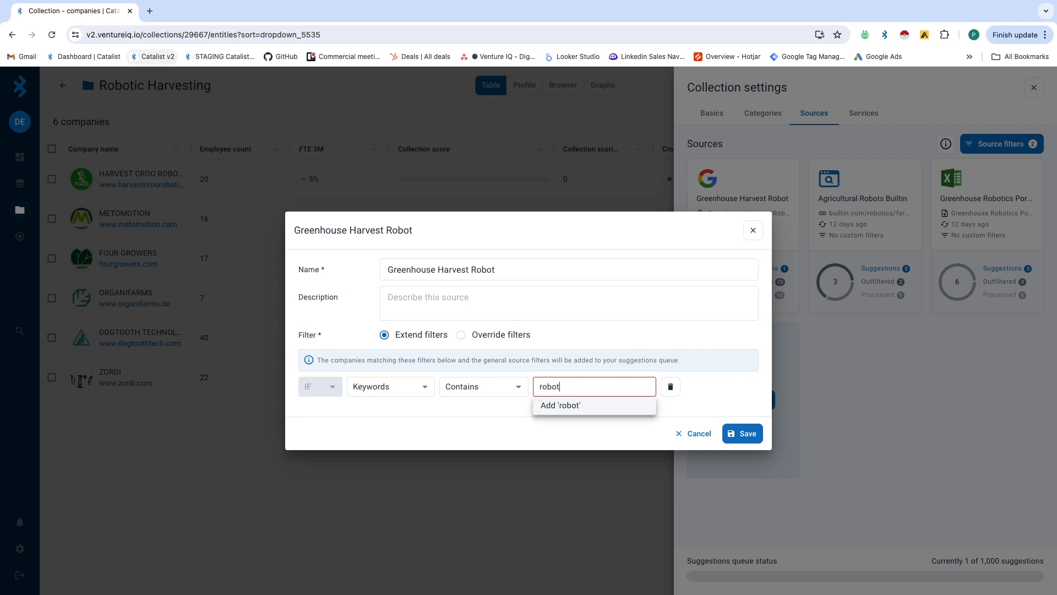
pyautogui.press('Return')
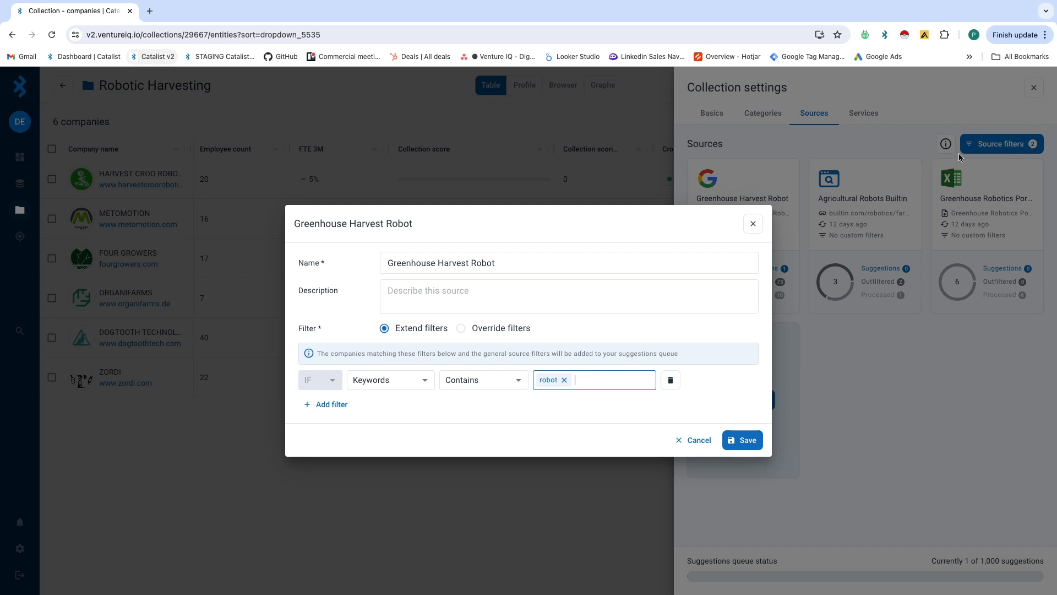
pyautogui.click(742, 440)
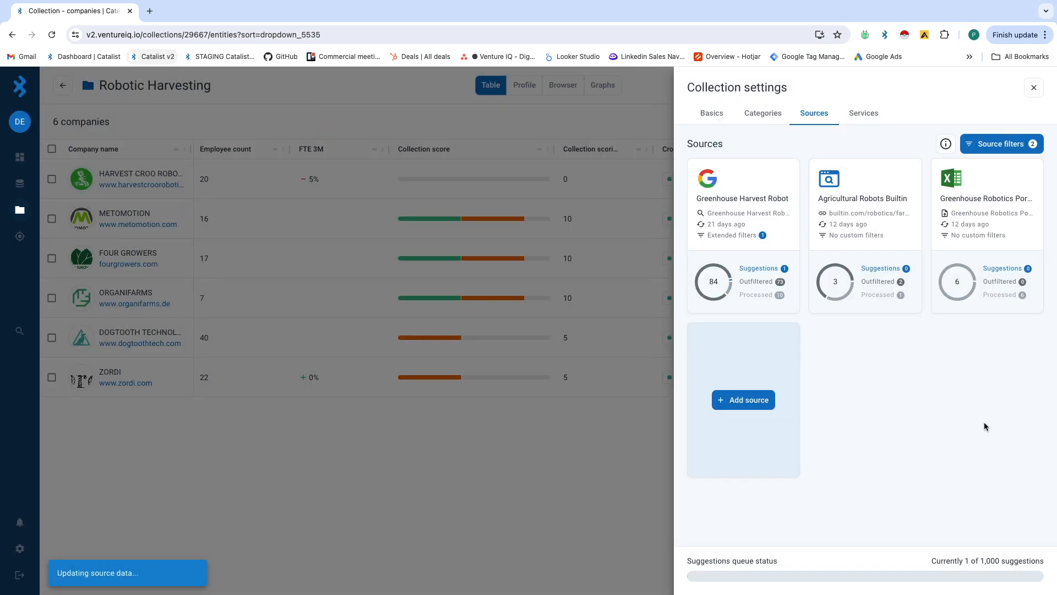
pyautogui.moveTo(904, 309)
pyautogui.click(1035, 88)
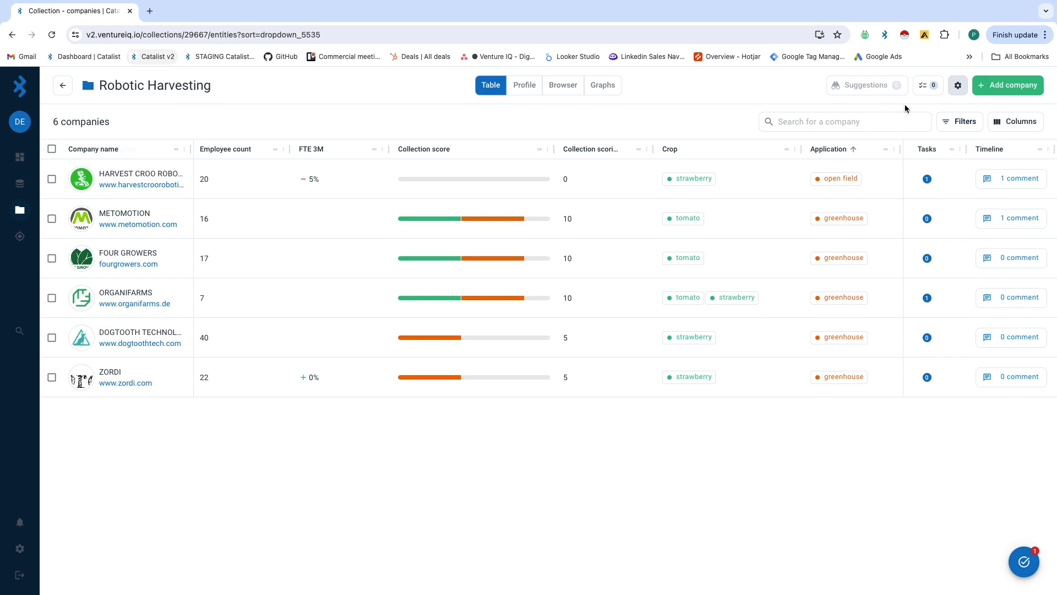
# Review the points assigned to the tomato, bellpepper and strawberry tags of the Crop category in the collection settings
pyautogui.click(959, 87)
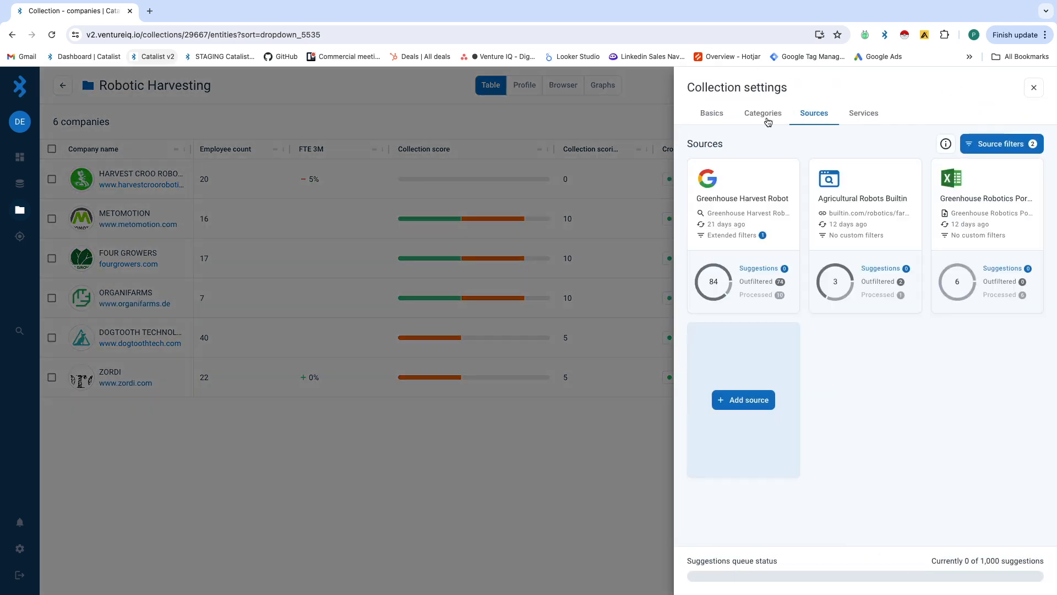
pyautogui.click(764, 114)
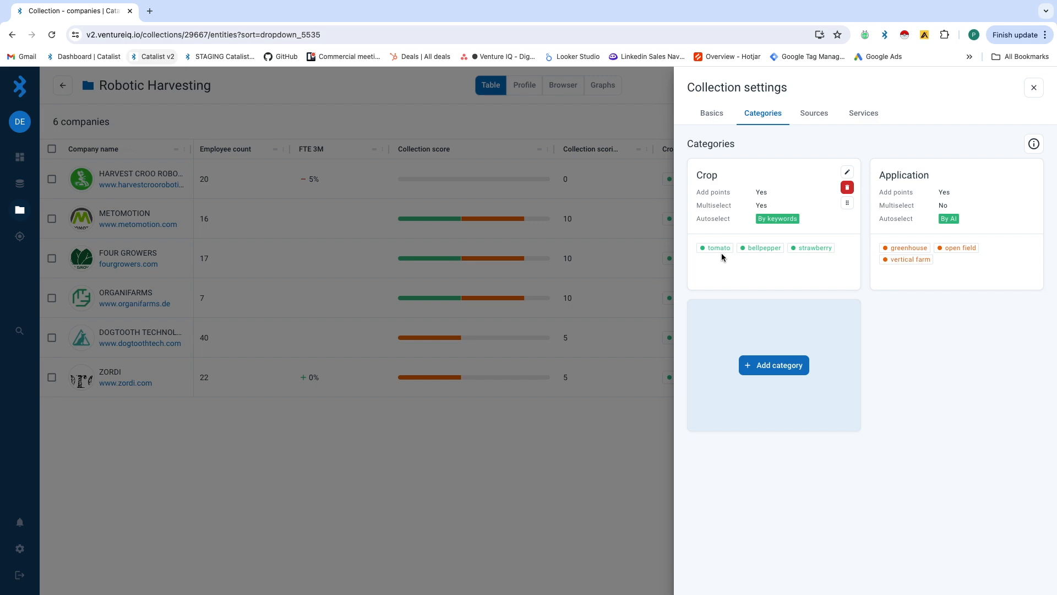
pyautogui.click(848, 179)
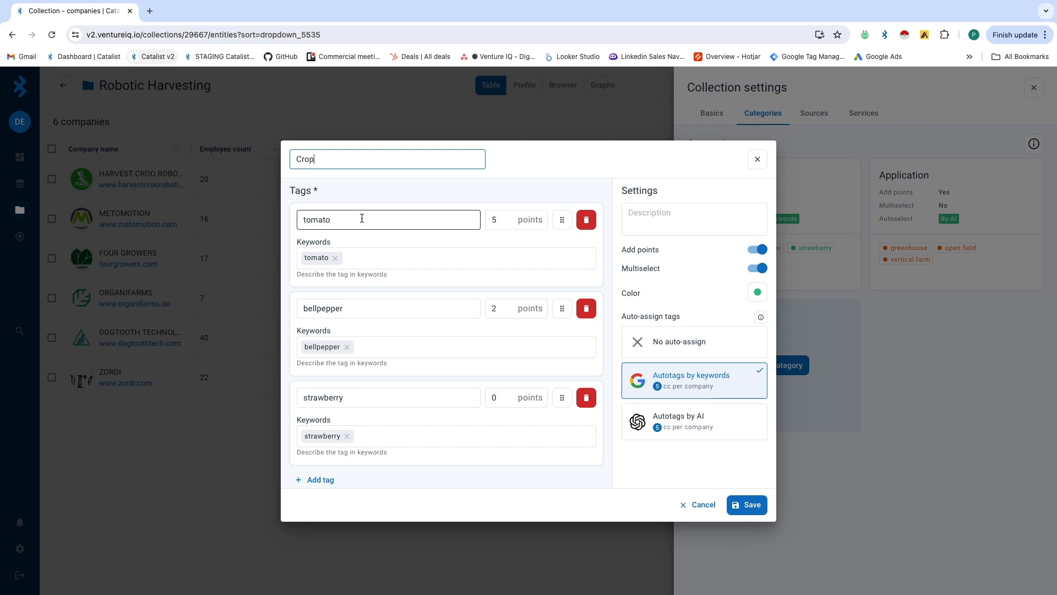
pyautogui.click(504, 219)
pyautogui.doubleClick(492, 306)
pyautogui.doubleClick(494, 397)
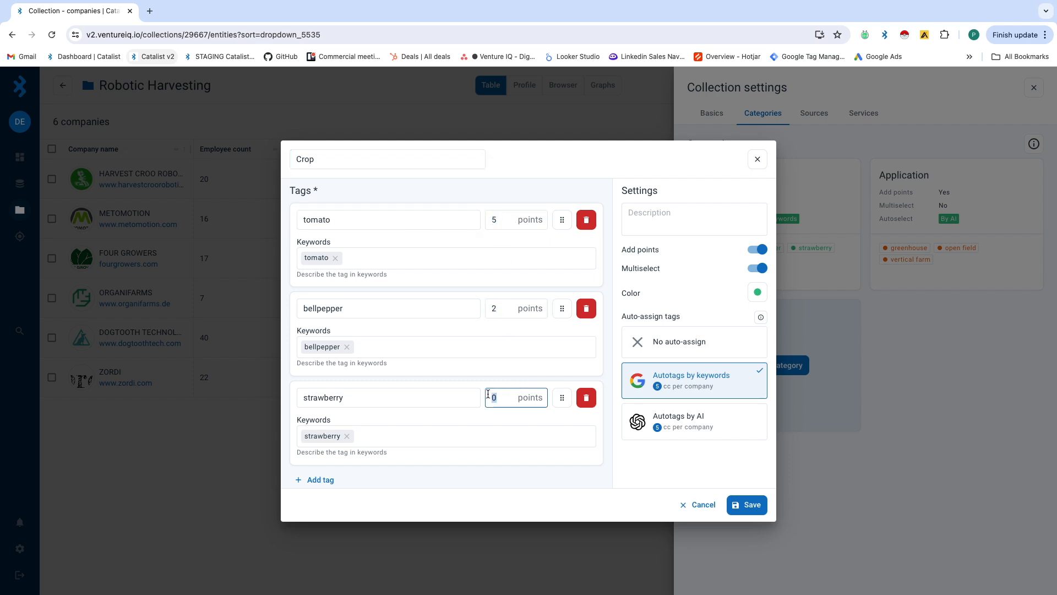
pyautogui.click(781, 167)
# Review the points of the greenhouse, open field and vertical farm tags in the Application category, and close the collection settings
pyautogui.click(1027, 173)
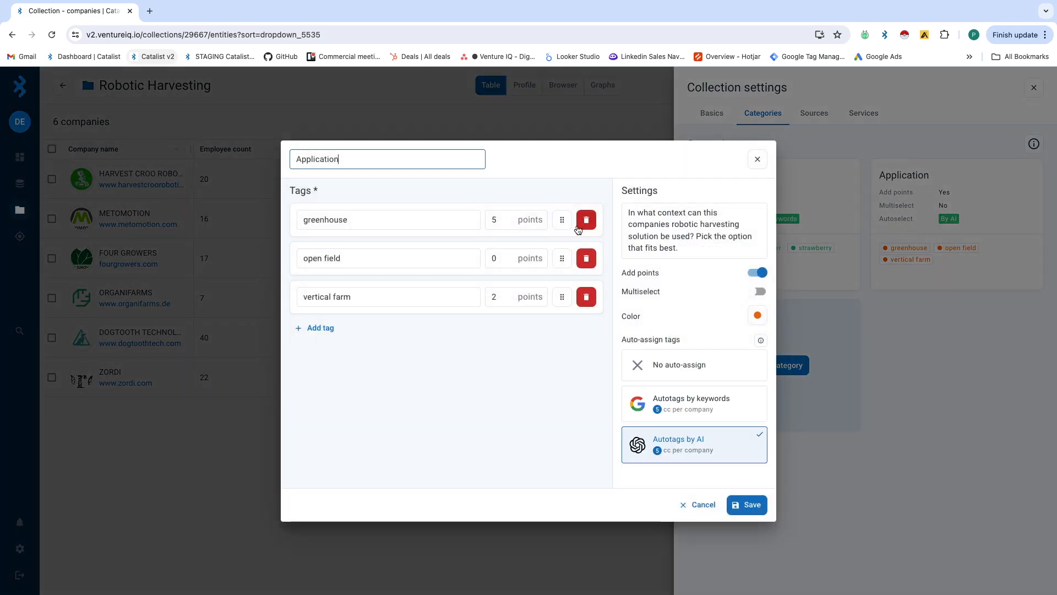
pyautogui.click(498, 219)
pyautogui.doubleClick(492, 258)
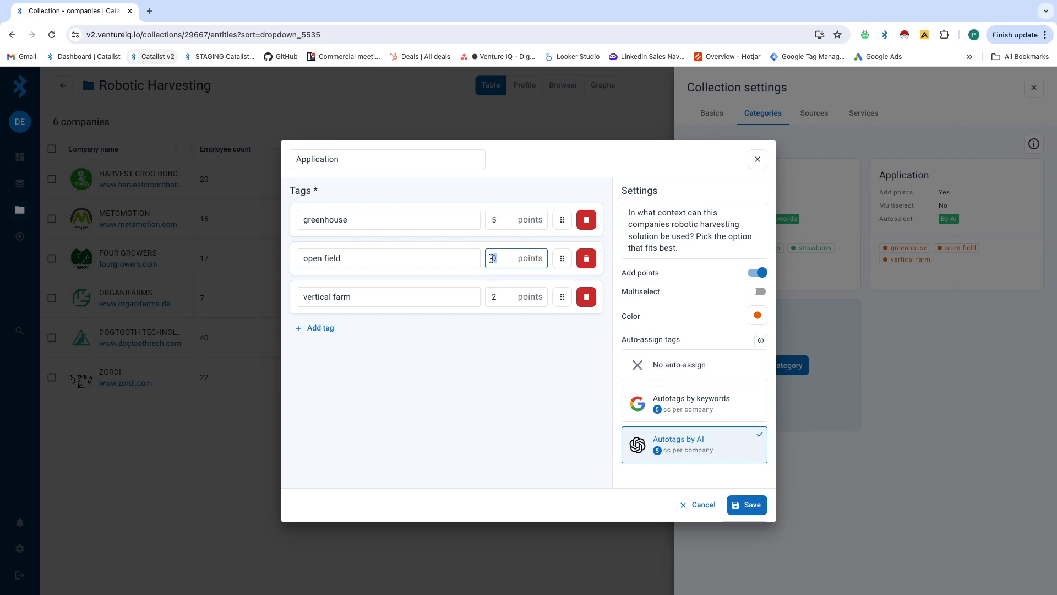
pyautogui.doubleClick(493, 297)
pyautogui.click(755, 160)
pyautogui.click(1034, 88)
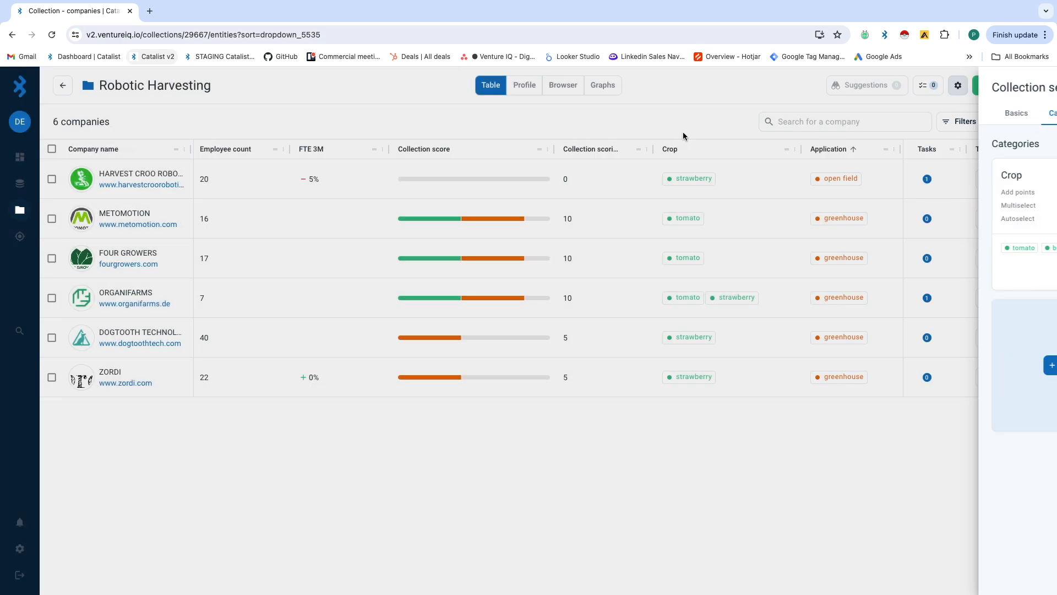
# Examine the companies' collection scores and their general details in the Robotic Harvesting table
pyautogui.click(420, 180)
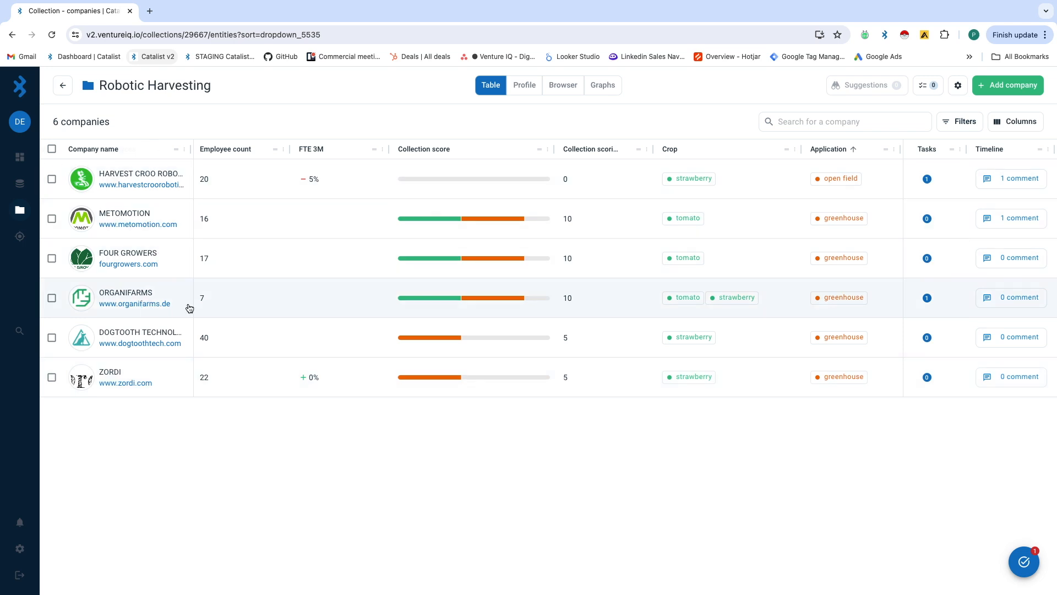
pyautogui.hscroll(-7, 550, 276)
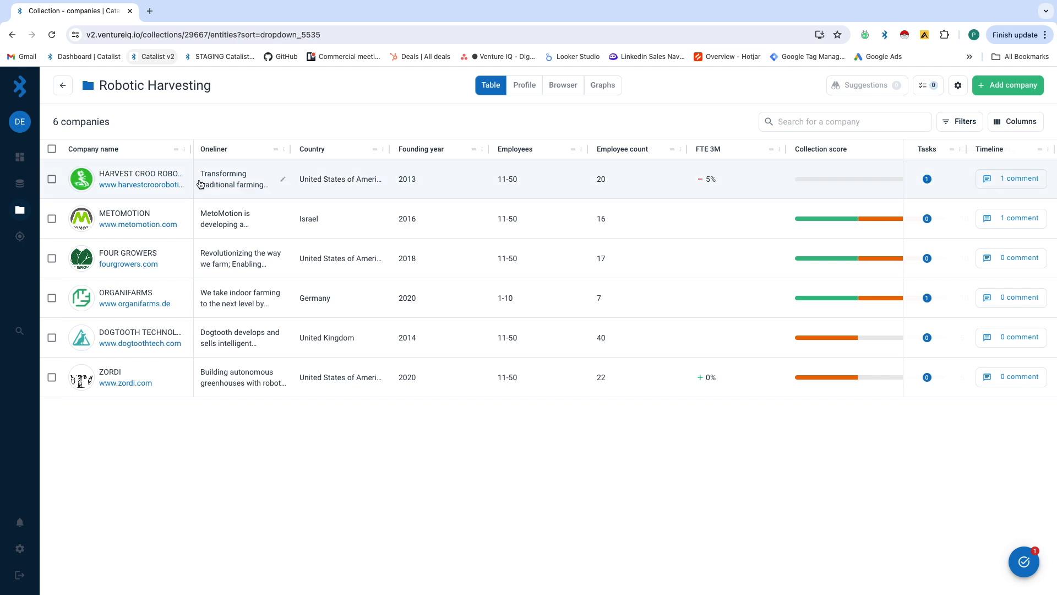
# View Harvest CROO Robotics' profile, and browse its website including the Vision page in the collection's browser view
pyautogui.click(522, 92)
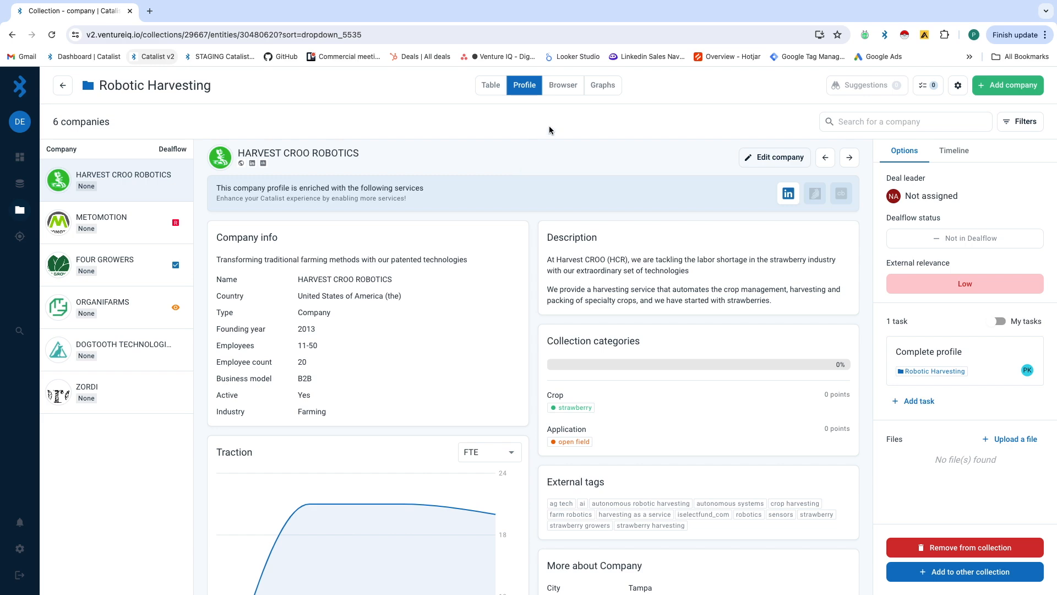
pyautogui.click(562, 92)
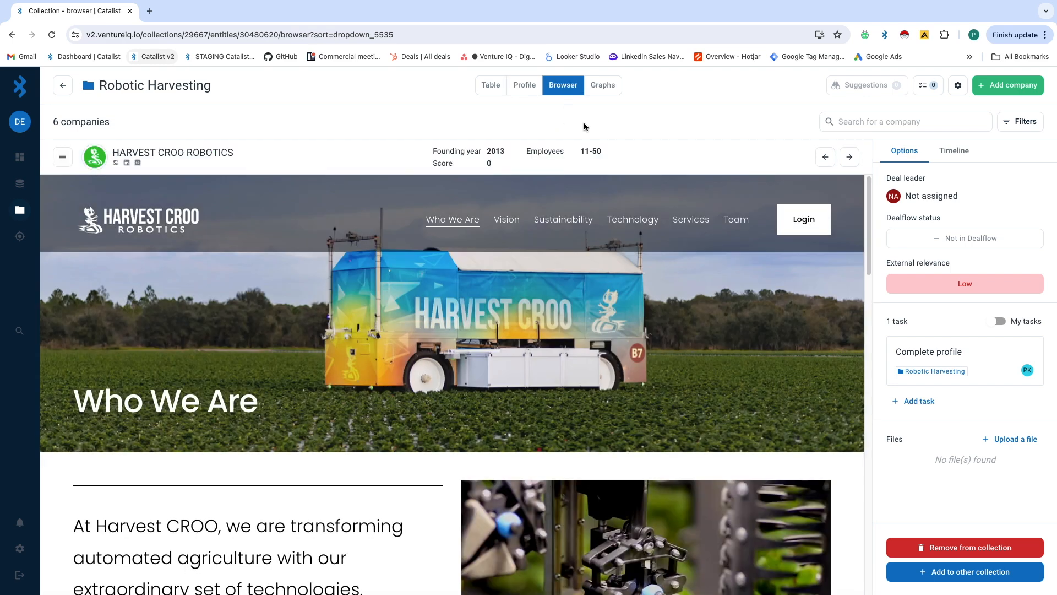
pyautogui.scroll(-10, 381, 329)
pyautogui.scroll(10, 381, 330)
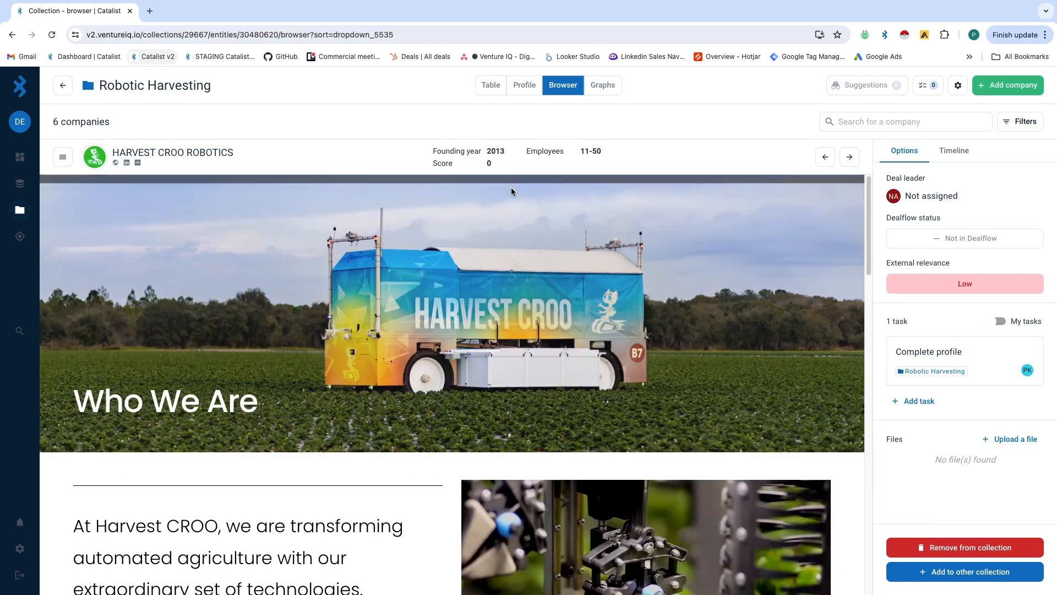
pyautogui.click(513, 219)
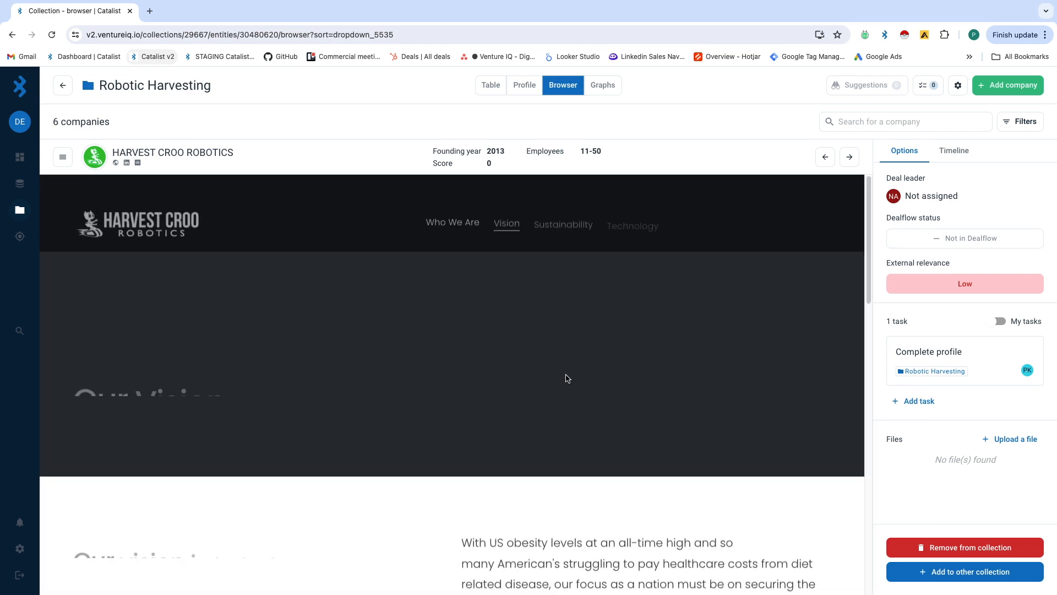
pyautogui.scroll(-10, 566, 309)
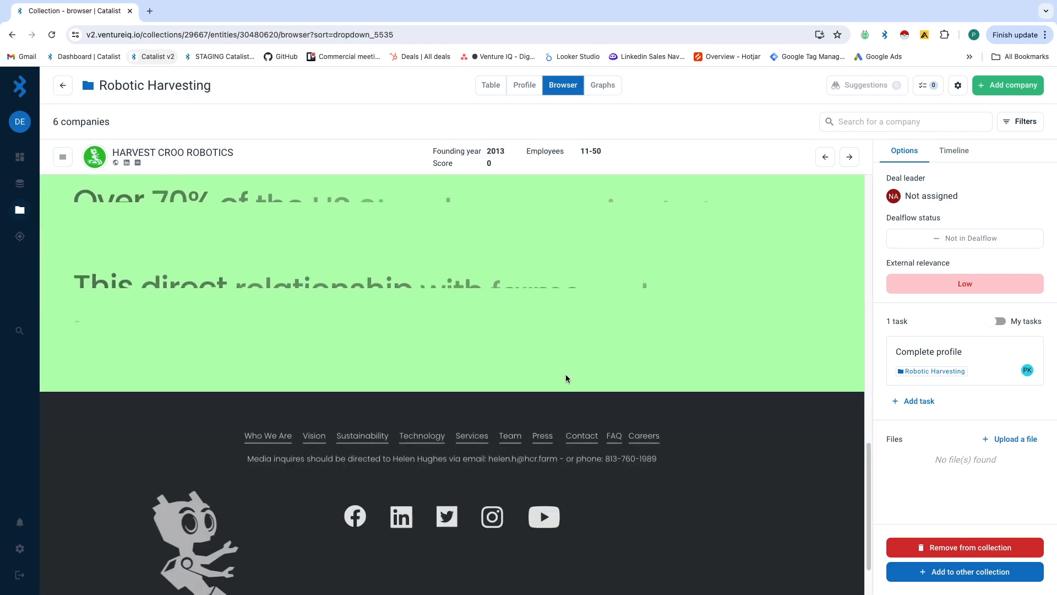
# Review Harvest CROO Robotics' timeline and the available choices for its dealflow status and external relevance
pyautogui.click(973, 151)
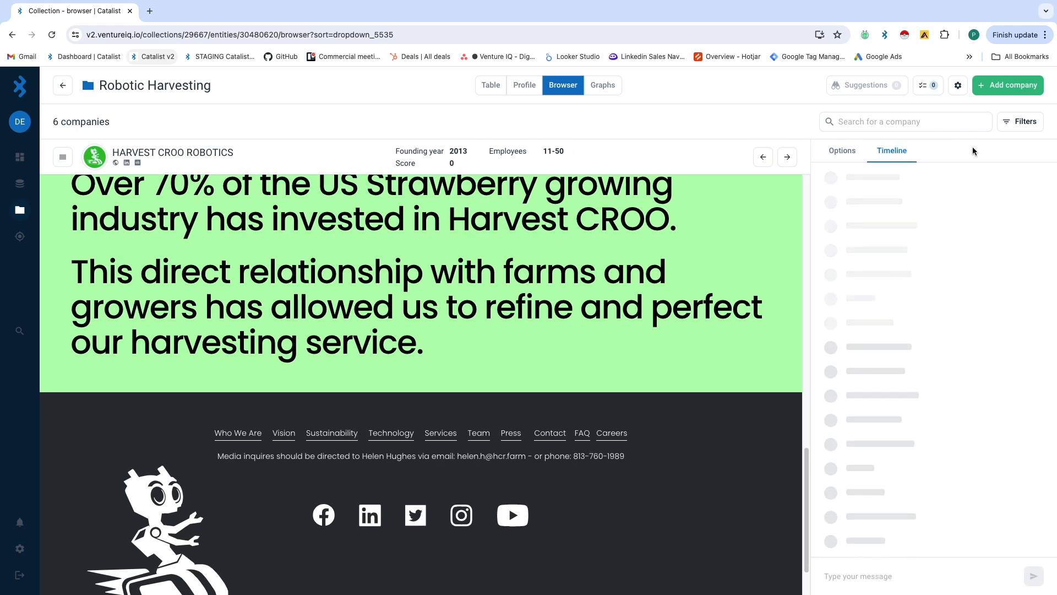
pyautogui.click(843, 150)
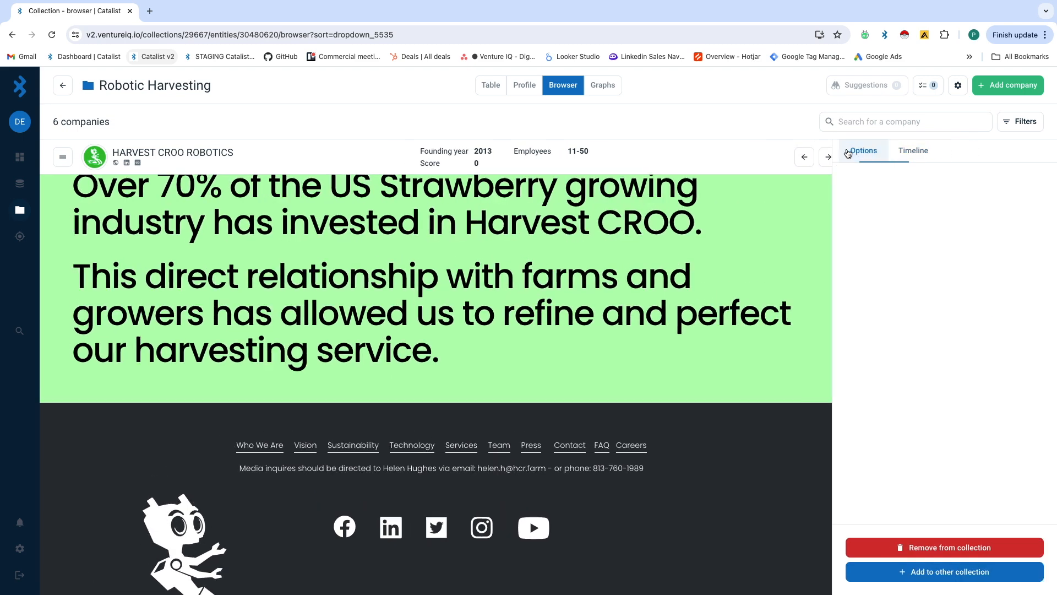
pyautogui.click(936, 237)
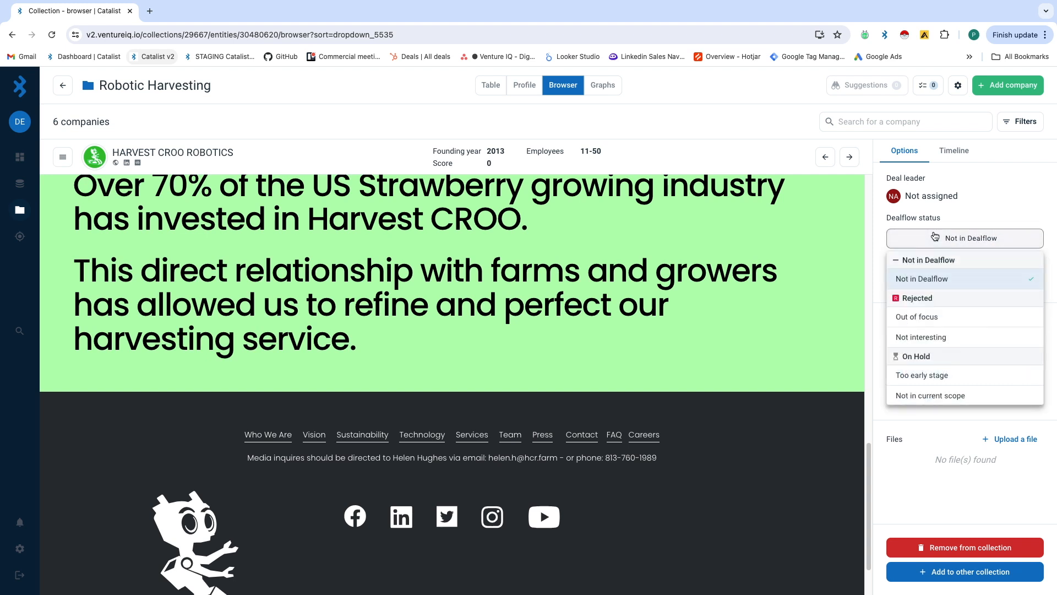
pyautogui.click(936, 236)
pyautogui.click(964, 292)
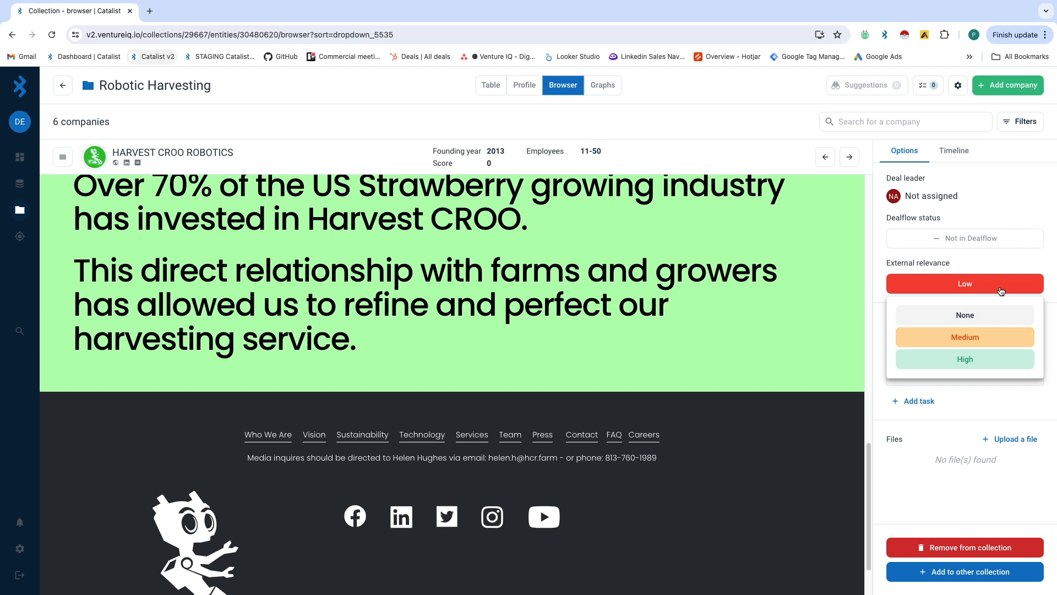
pyautogui.click(1010, 262)
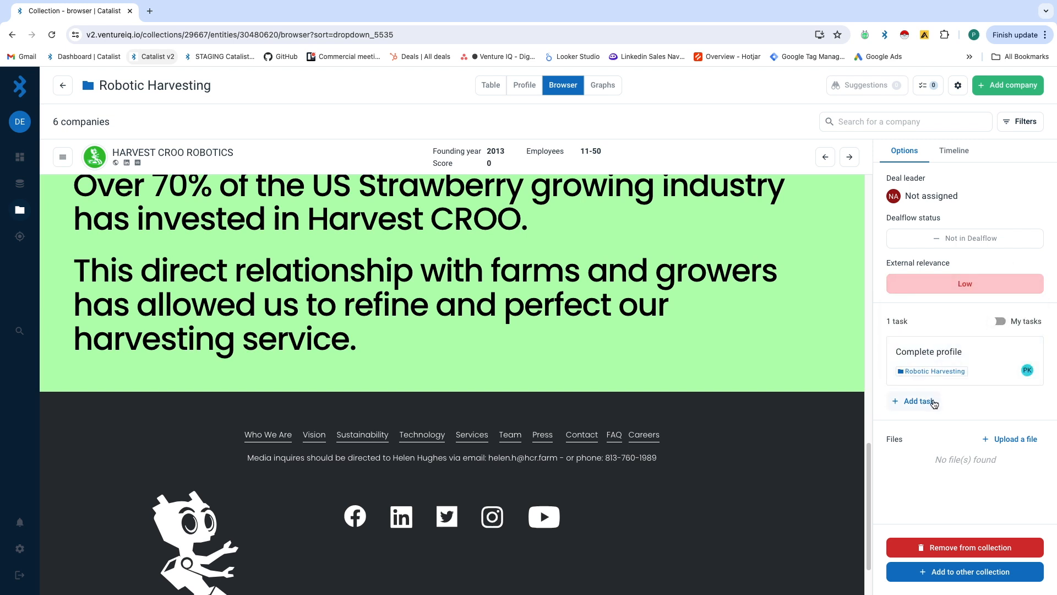
# Step through the collection's next two companies, Metomotion and Four Growers, to view their websites and company options
pyautogui.scroll(7, 668, 373)
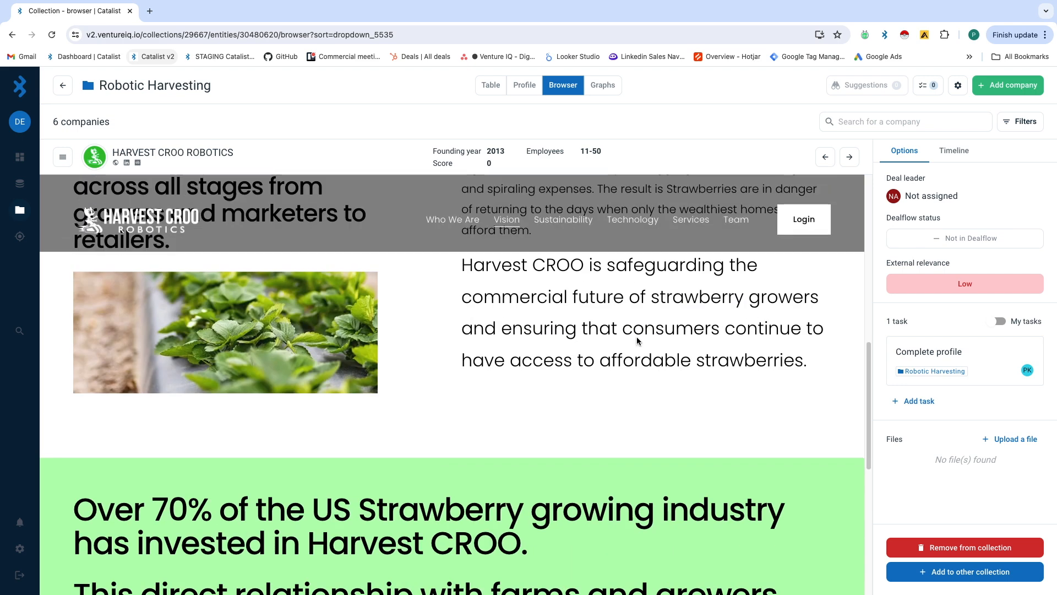
pyautogui.click(843, 161)
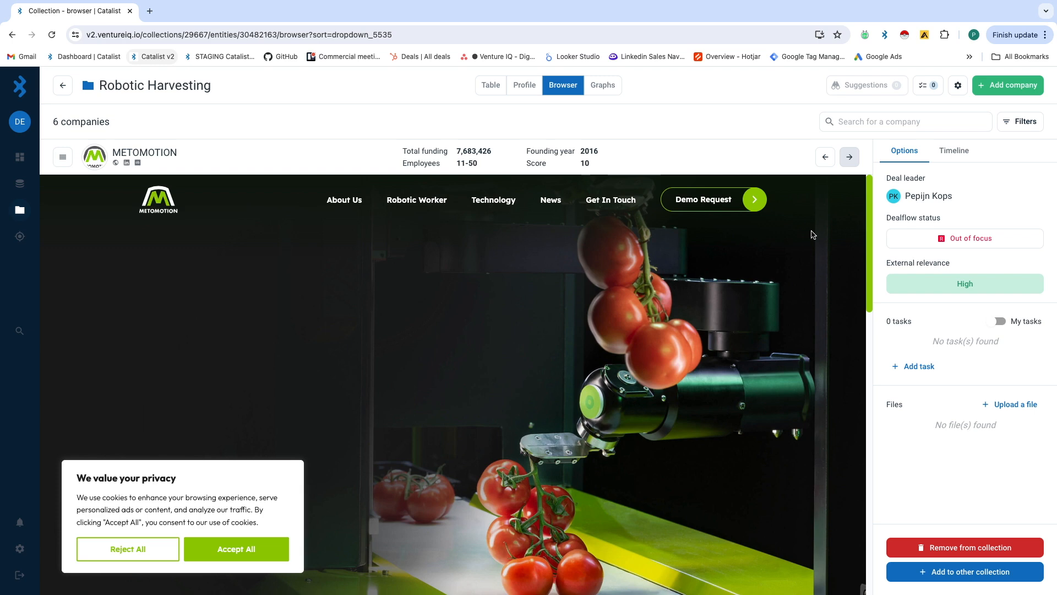
pyautogui.click(851, 158)
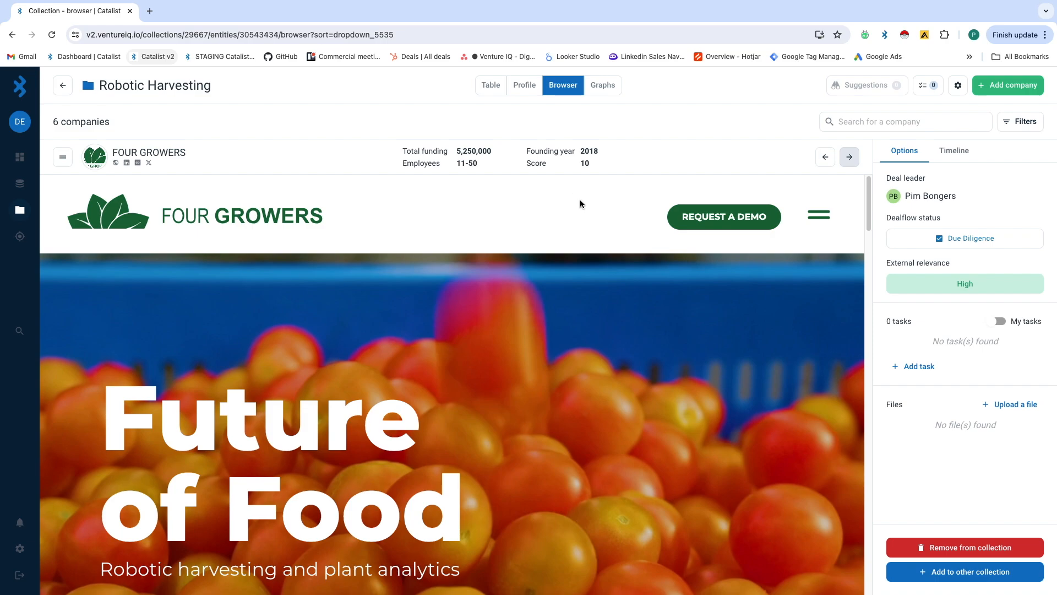
pyautogui.press('super+shift+5')
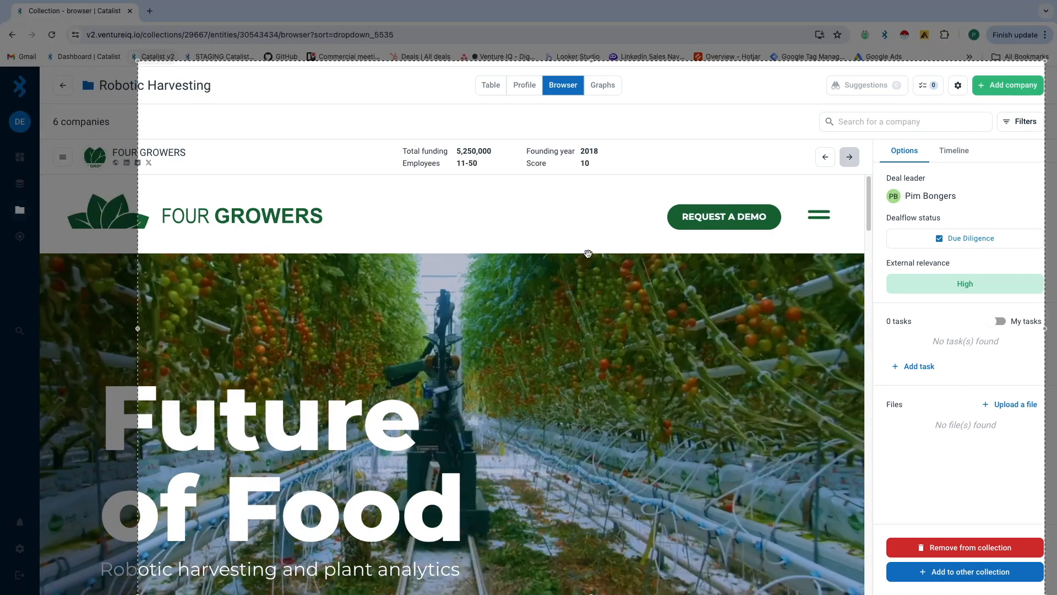